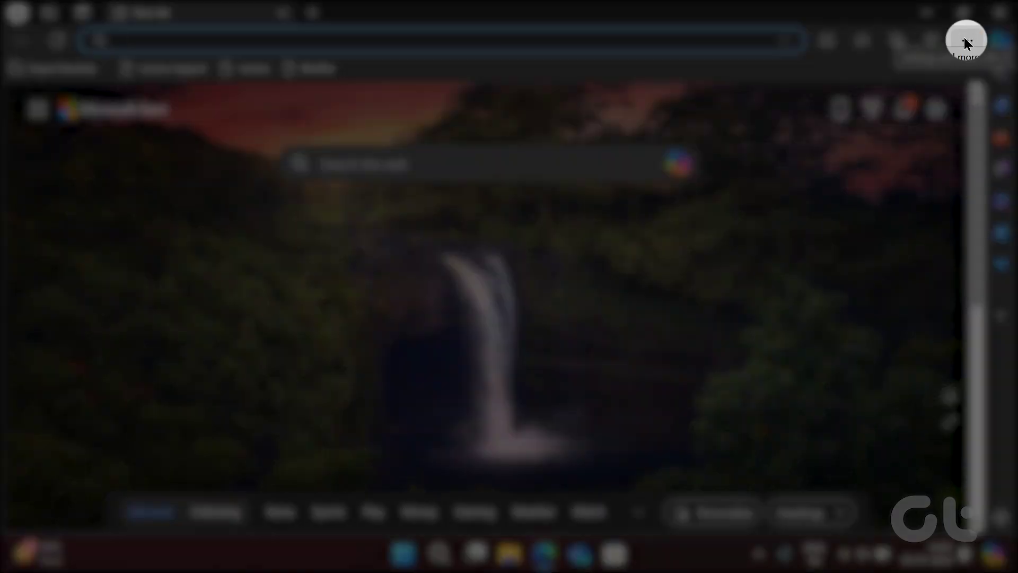
Step: Reach the Address bar and search settings from Edge's main menu
{"action": "left_click", "coordinate": [965, 38]}
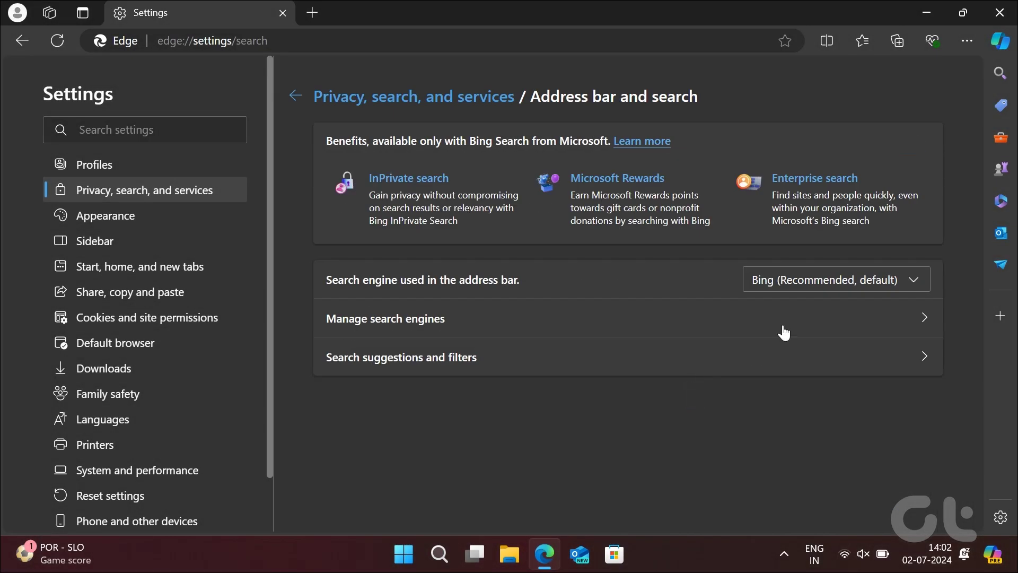
Step: Choose Google as the search engine used in the address bar
{"action": "left_click", "coordinate": [873, 279]}
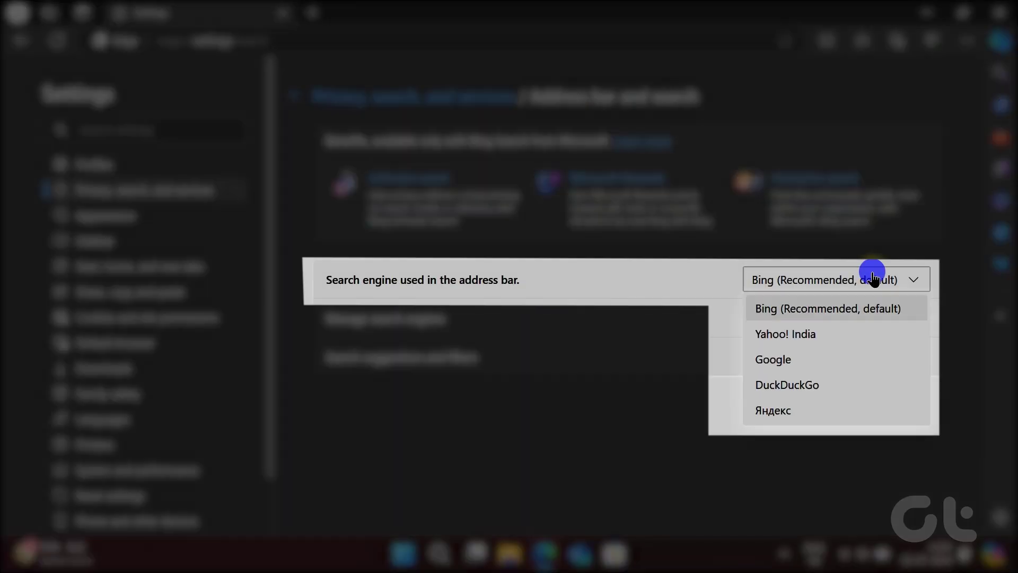
{"action": "left_click", "coordinate": [773, 359]}
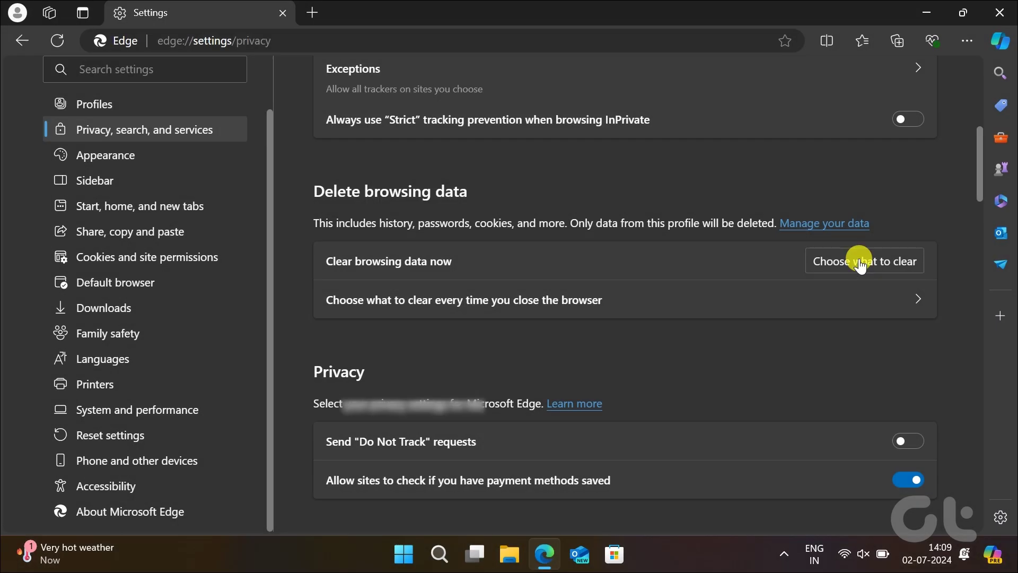
Step: In Delete browsing data, set the time range to All time
{"action": "left_click", "coordinate": [858, 264]}
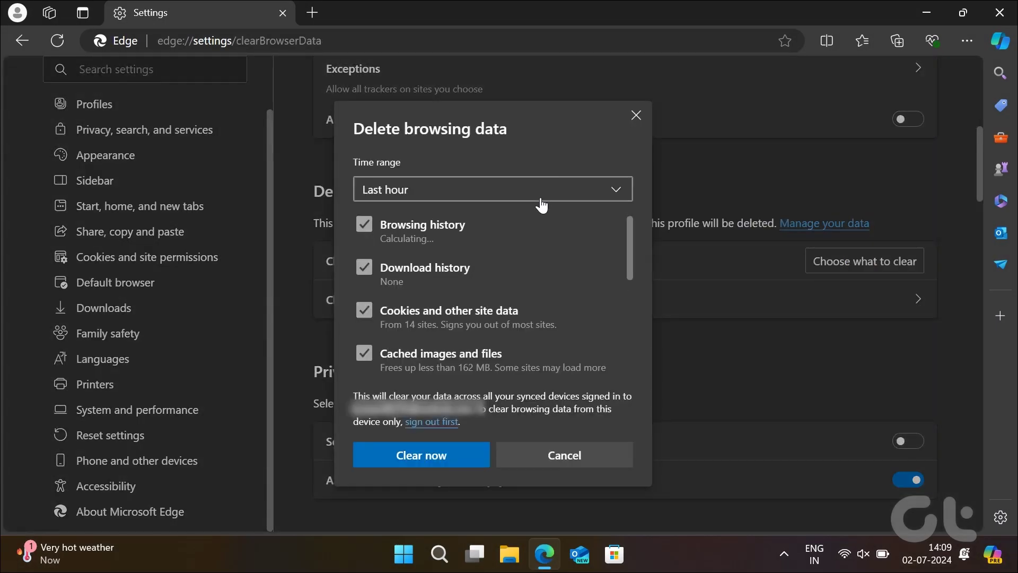
{"action": "left_click", "coordinate": [540, 198]}
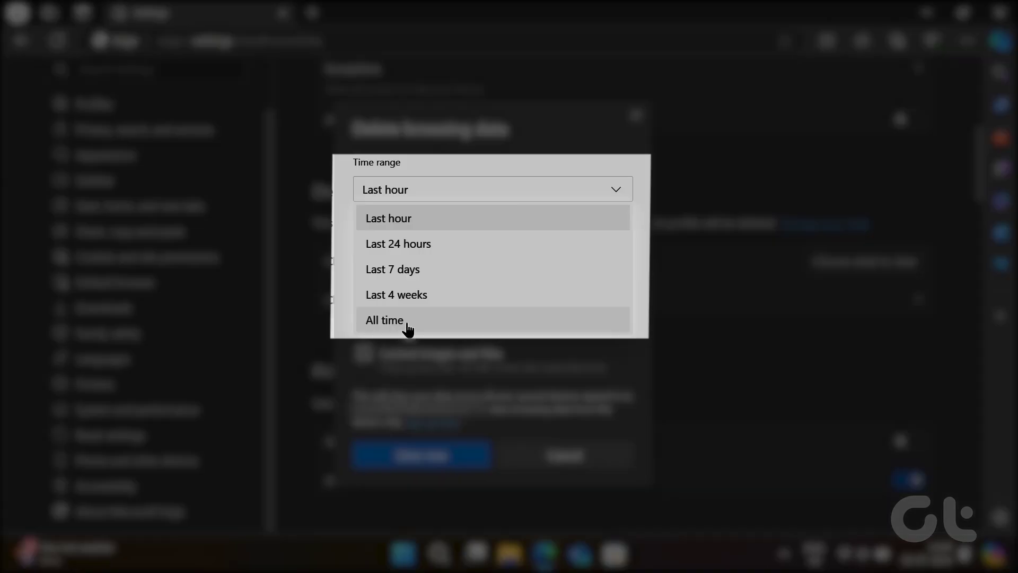
{"action": "left_click", "coordinate": [407, 322]}
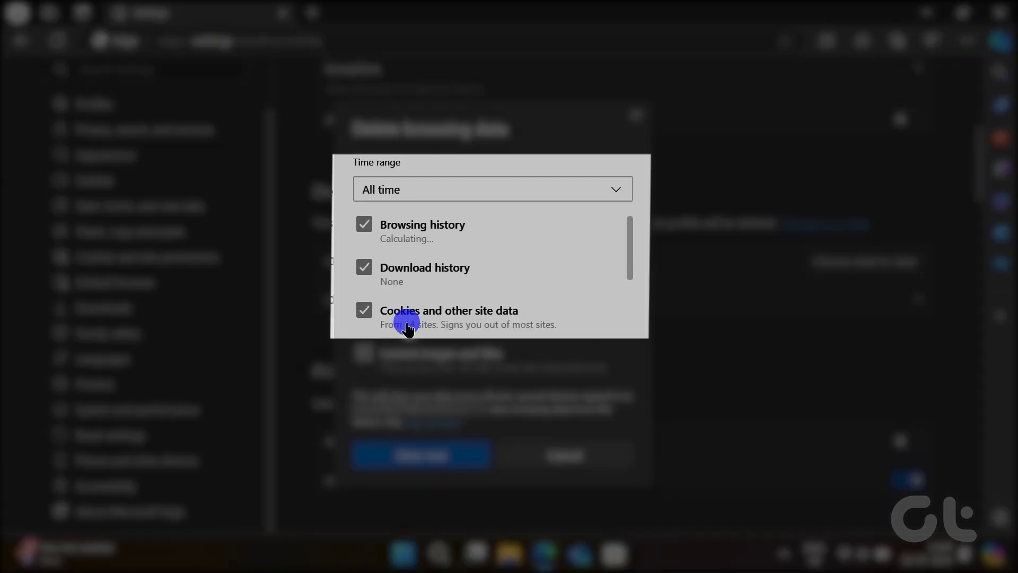